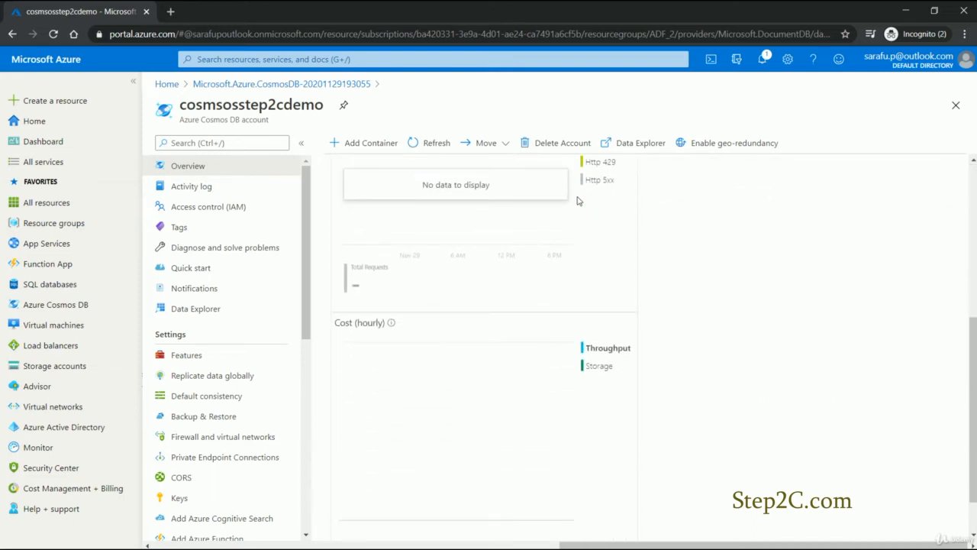
# Step: Open the Data Explorer of the cosmsosstep2cdemo account, collapse the portal's navigation menu and start a new container
pyautogui.click(213, 315)
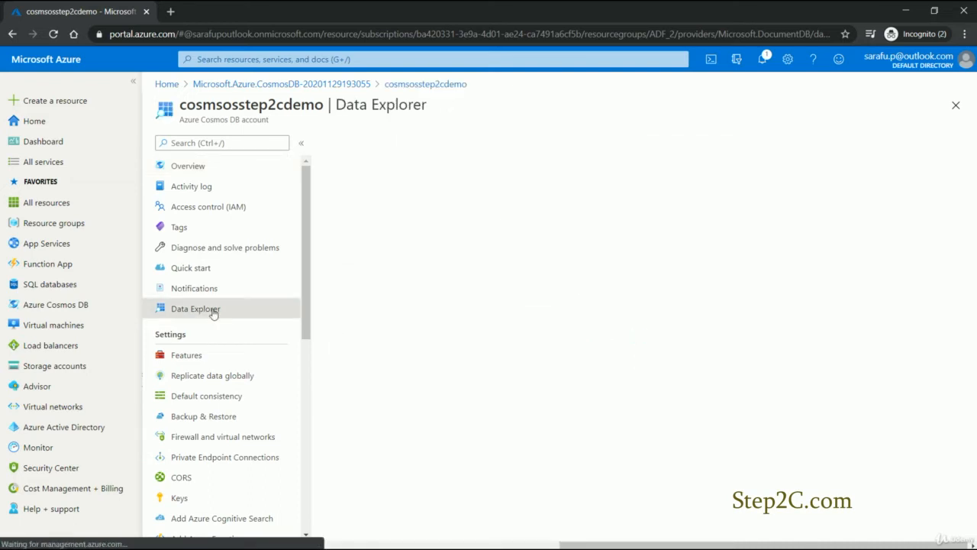
pyautogui.click(133, 80)
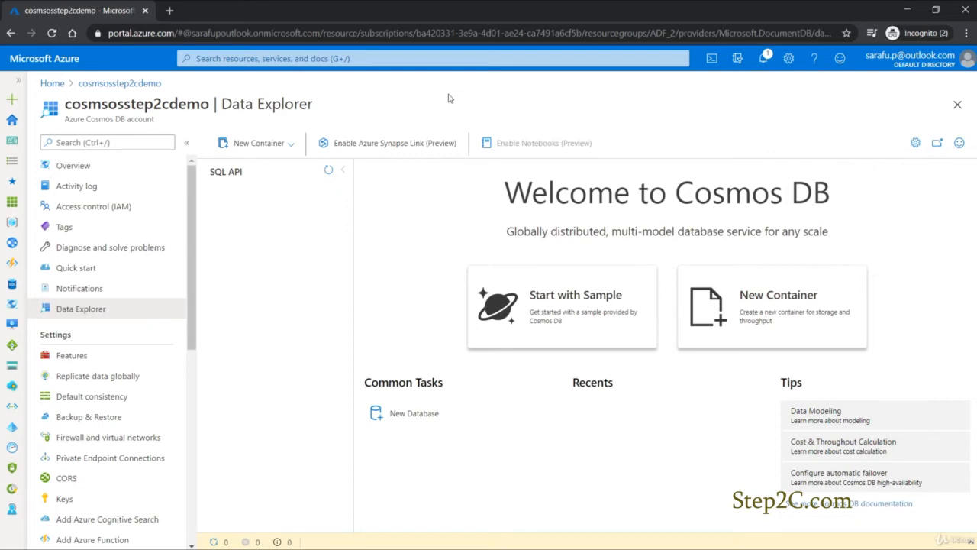
pyautogui.click(262, 145)
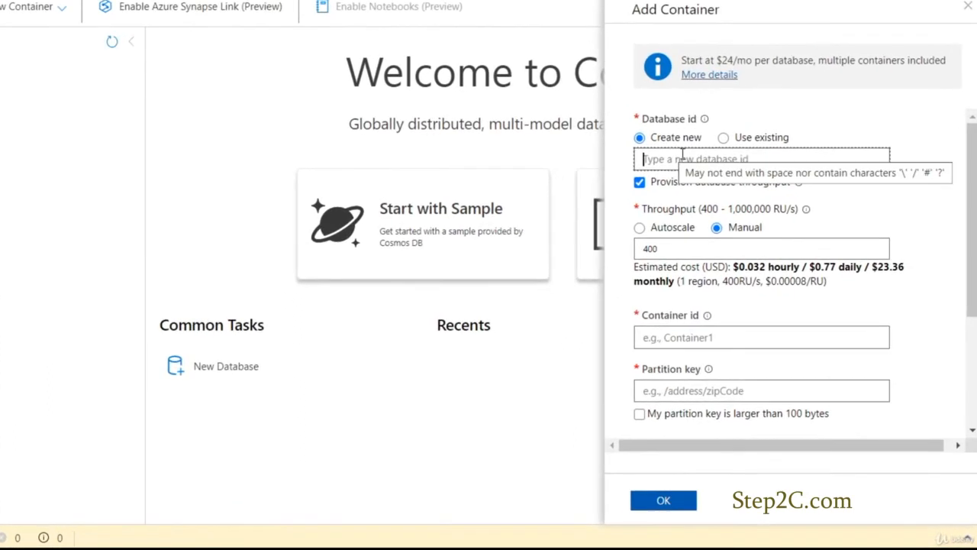
# Step: Choose to create a new database for the container, with the database id sampledb, and check the throughput information
pyautogui.click(723, 138)
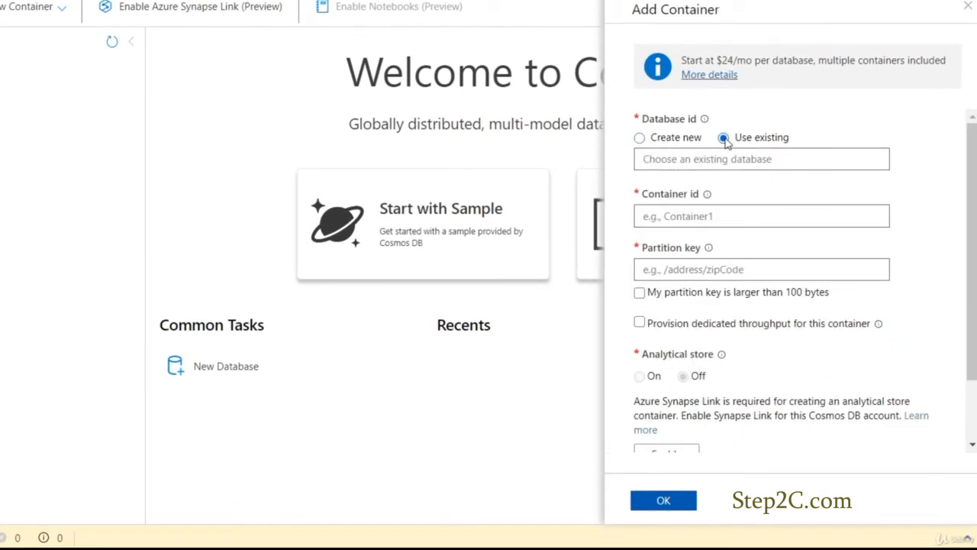
pyautogui.click(639, 138)
pyautogui.click(664, 159)
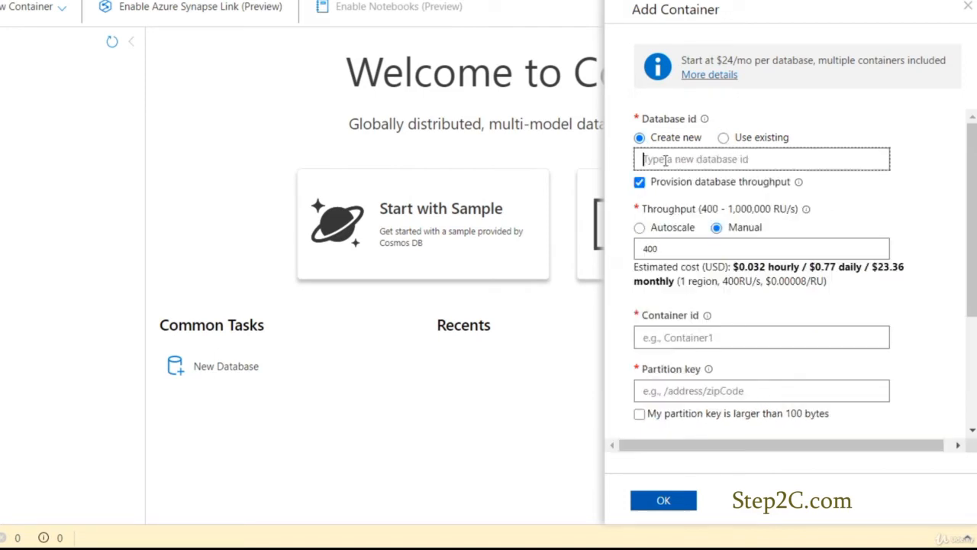
pyautogui.write('sampledb')
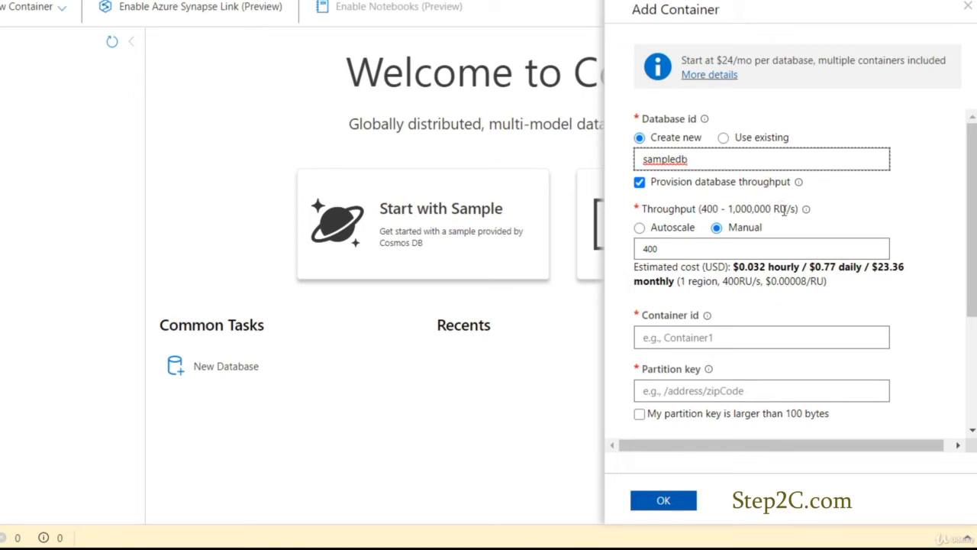
pyautogui.moveTo(806, 214)
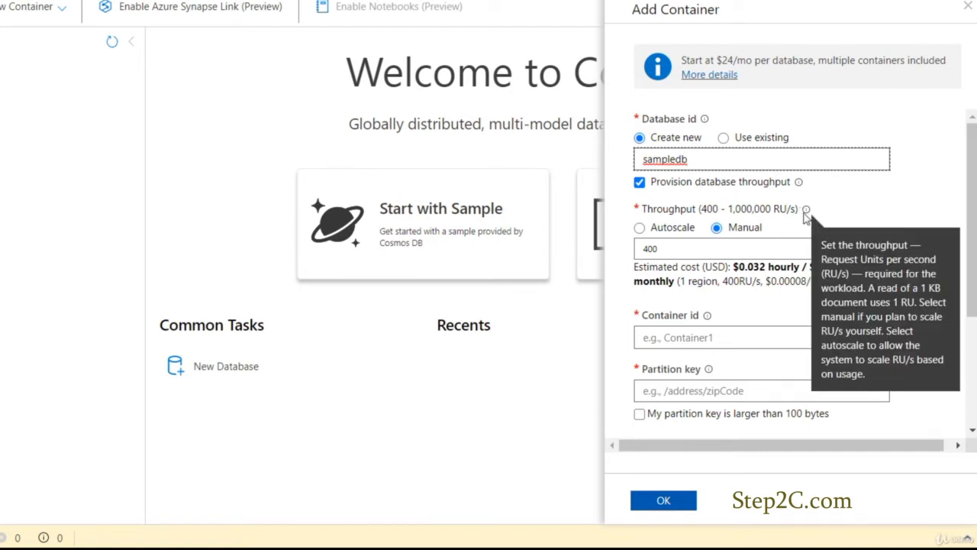
pyautogui.click(660, 248)
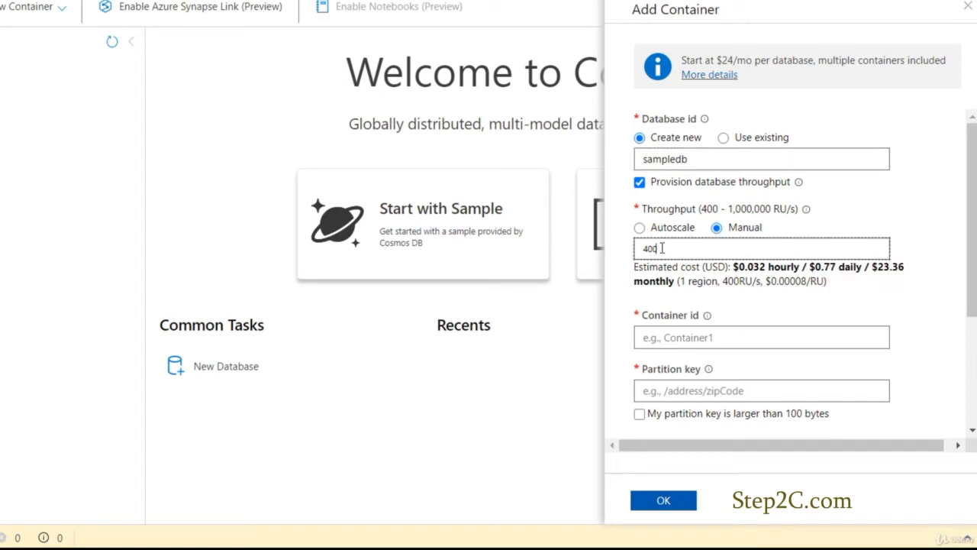
# Step: Set the container id to table1
pyautogui.click(713, 338)
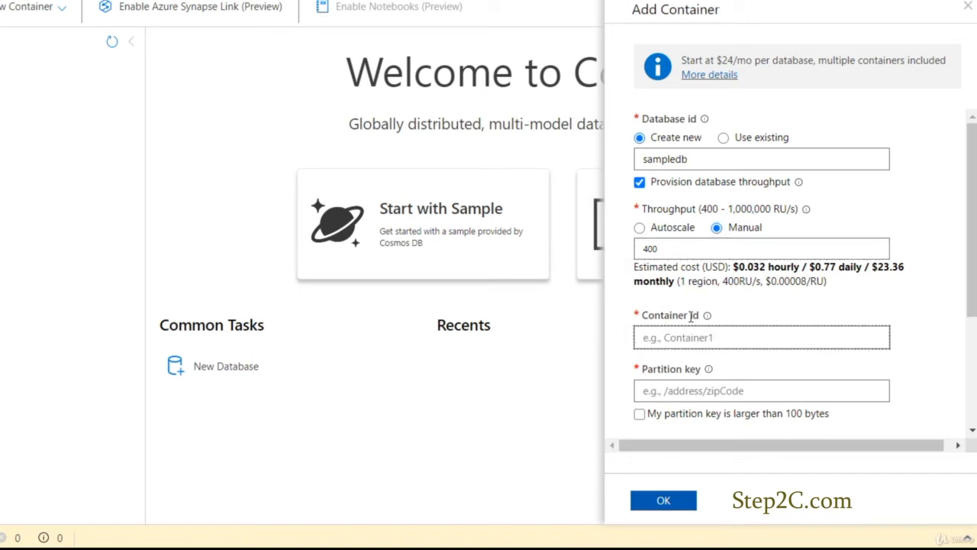
pyautogui.write('t')
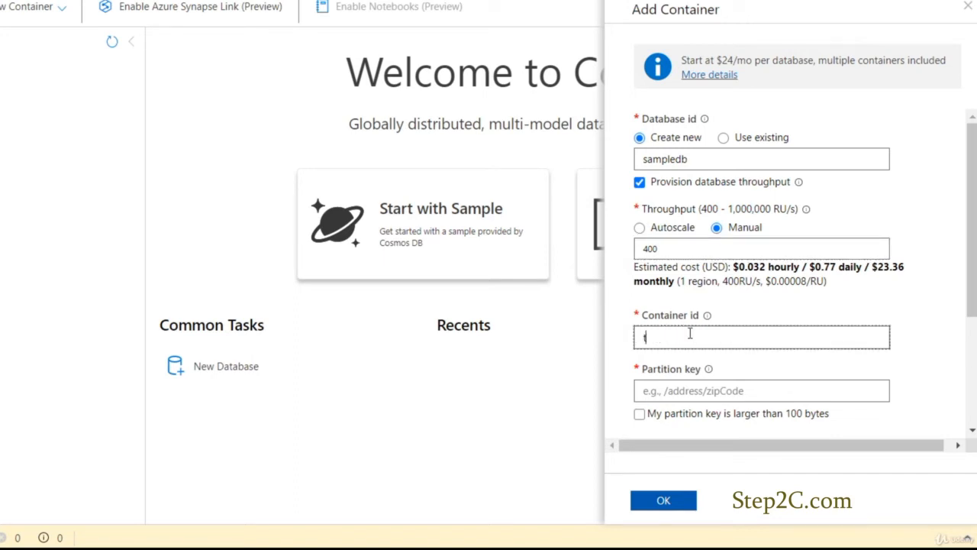
pyautogui.write('able1')
# Step: Set the partition key to /productId, review the container settings and create the container
pyautogui.click(687, 396)
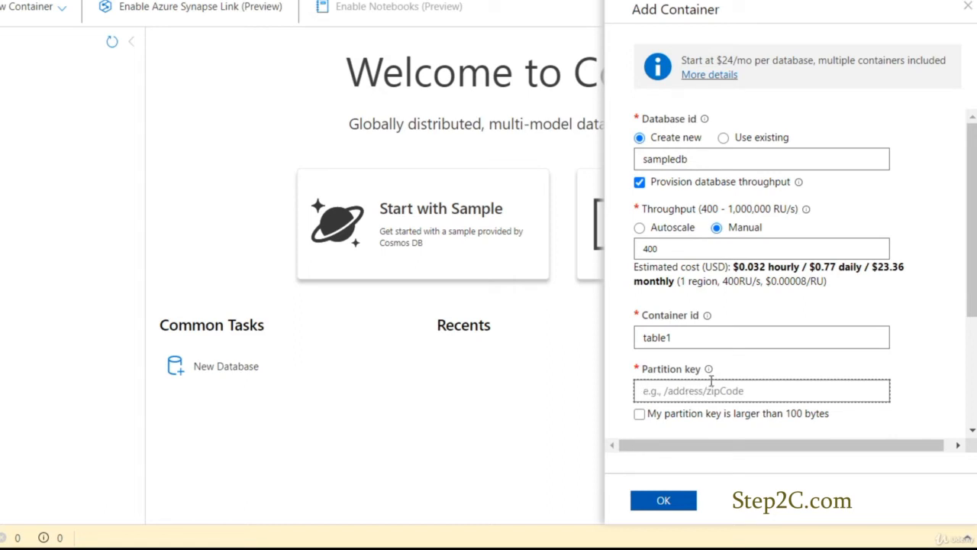
pyautogui.moveTo(709, 372)
pyautogui.scroll(-1, 712, 376)
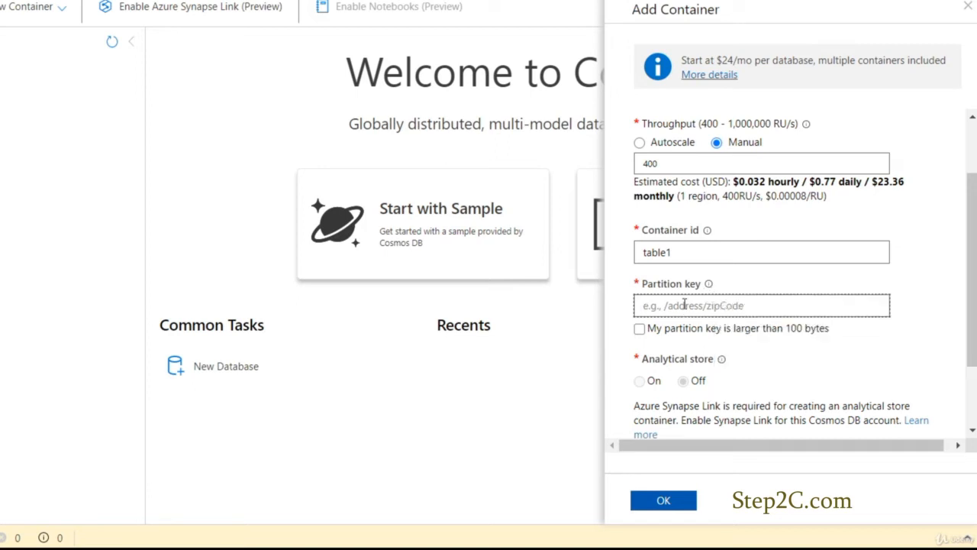
pyautogui.write('/productId')
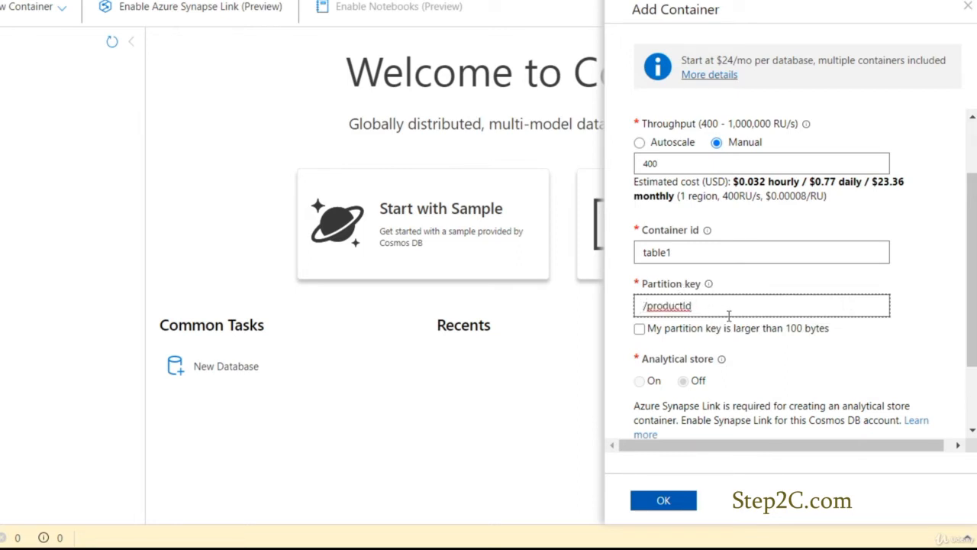
pyautogui.scroll(-3, 729, 315)
pyautogui.scroll(5, 737, 327)
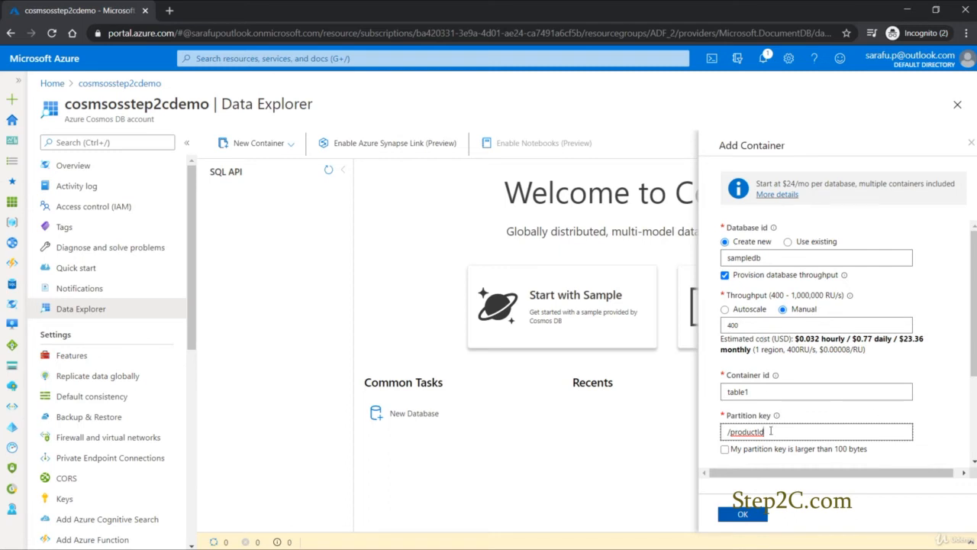
pyautogui.scroll(-3, 773, 466)
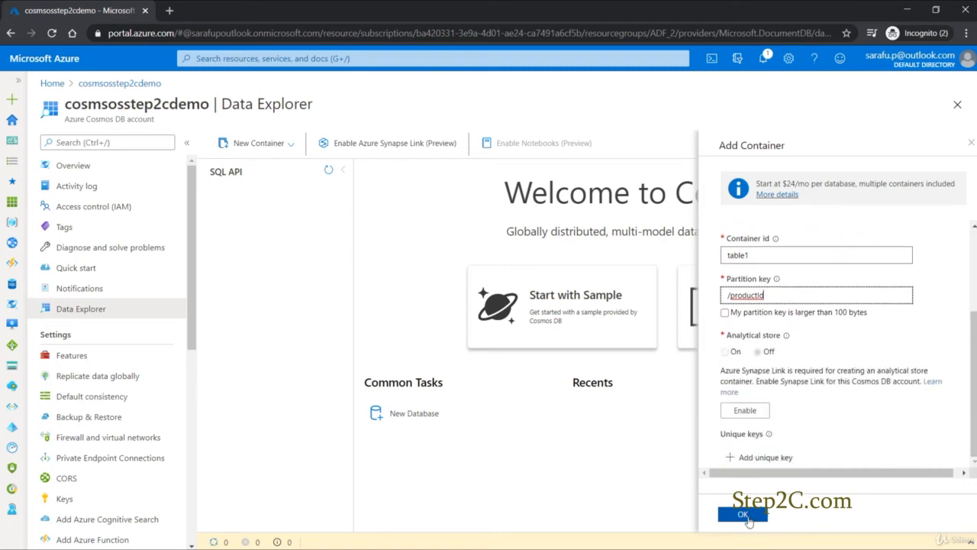
pyautogui.click(744, 515)
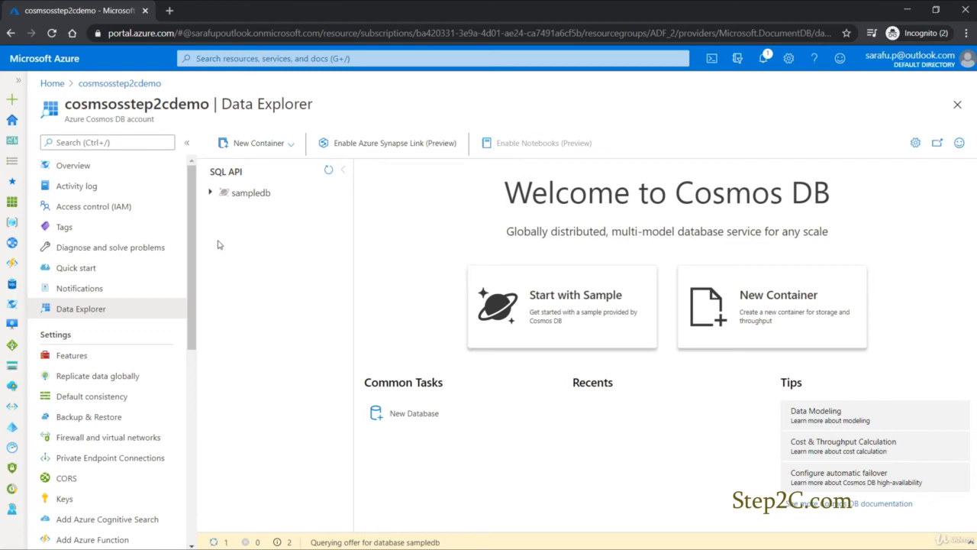
# Step: Expand the sampledb database and its table1 container, and open the container's items
pyautogui.click(210, 193)
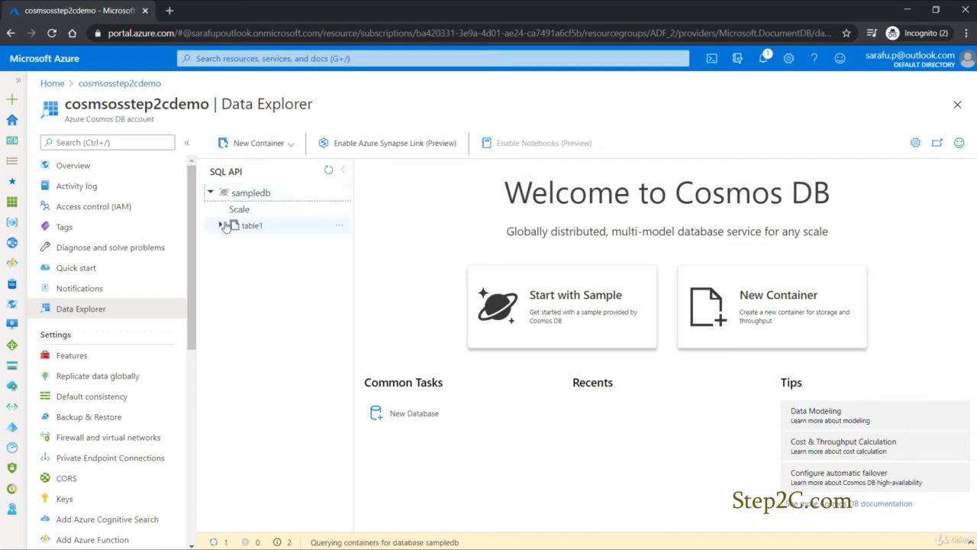
pyautogui.click(222, 225)
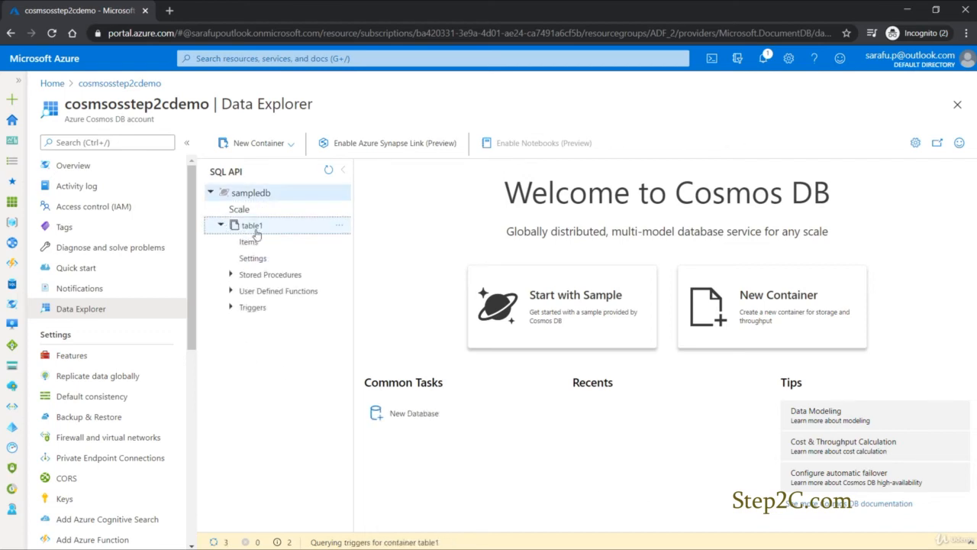
pyautogui.click(249, 244)
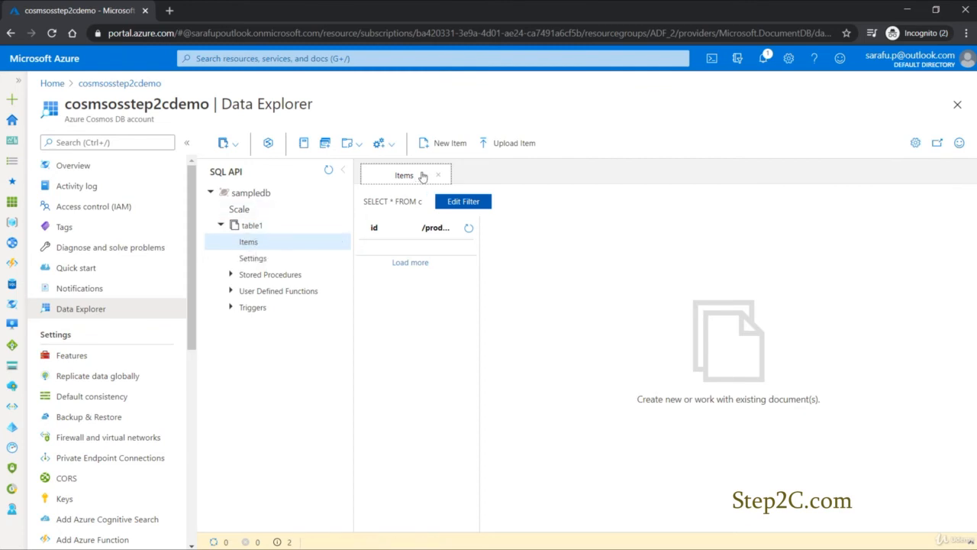
# Step: Start a new item in table1 and copy the JSON record with id "1" from the new 20 file in Notepad++
pyautogui.click(450, 145)
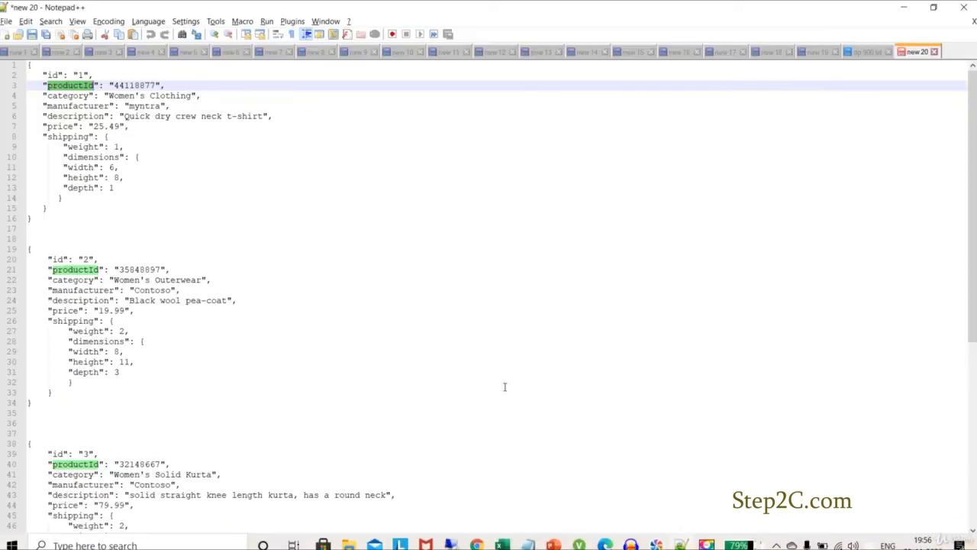
pyautogui.click(333, 290)
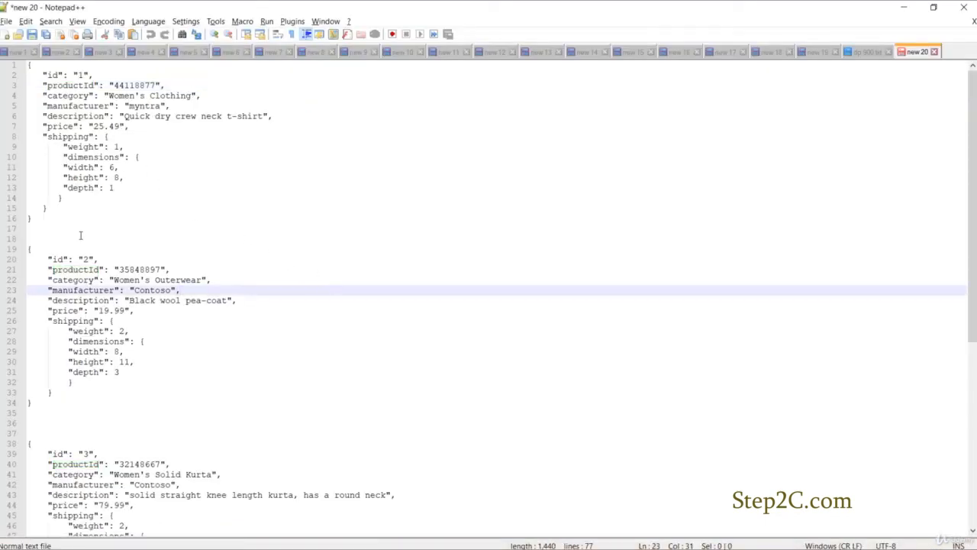
pyautogui.click(45, 228)
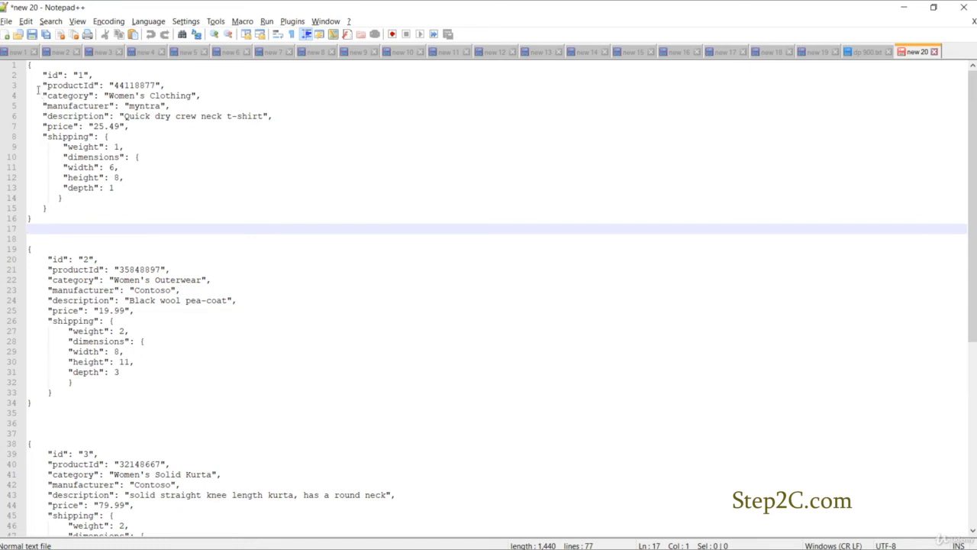
pyautogui.keyDown('shift'); pyautogui.click(29, 66); pyautogui.keyUp('shift')
pyautogui.hotkey('ctrl', 'c')
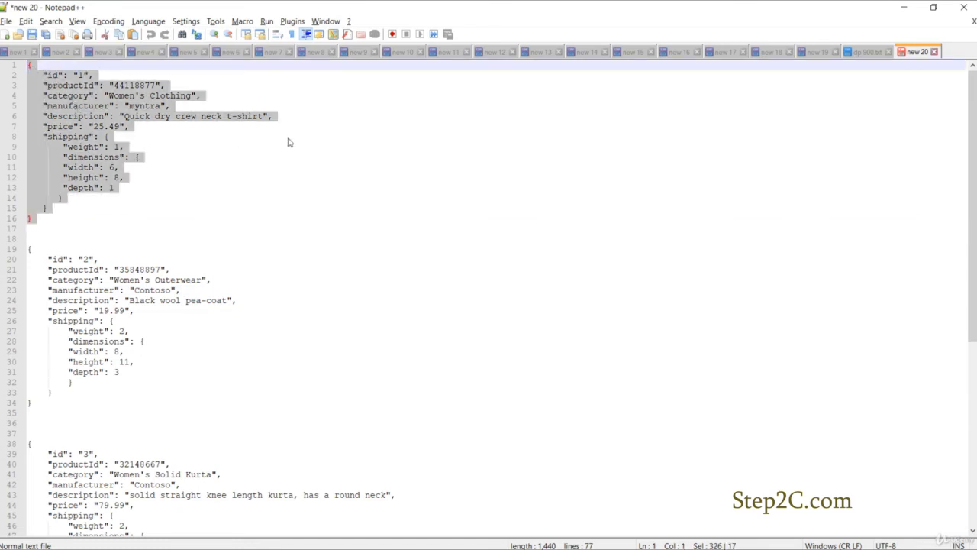
pyautogui.click(904, 7)
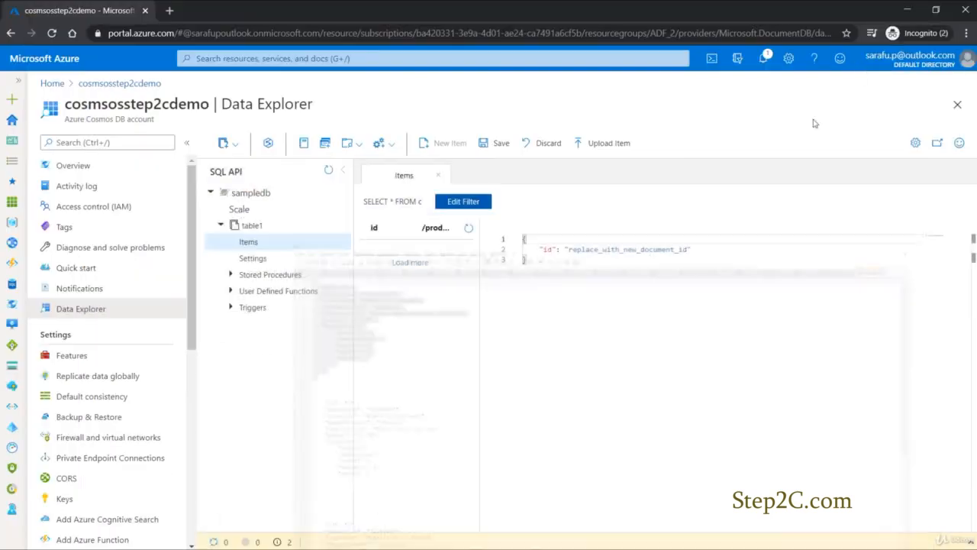
# Step: Replace the new item's template in the Azure portal with the copied women's clothing record, review its fields and save the item
pyautogui.click(602, 291)
pyautogui.hotkey('ctrl', 'a')
pyautogui.hotkey('ctrl', 'v')
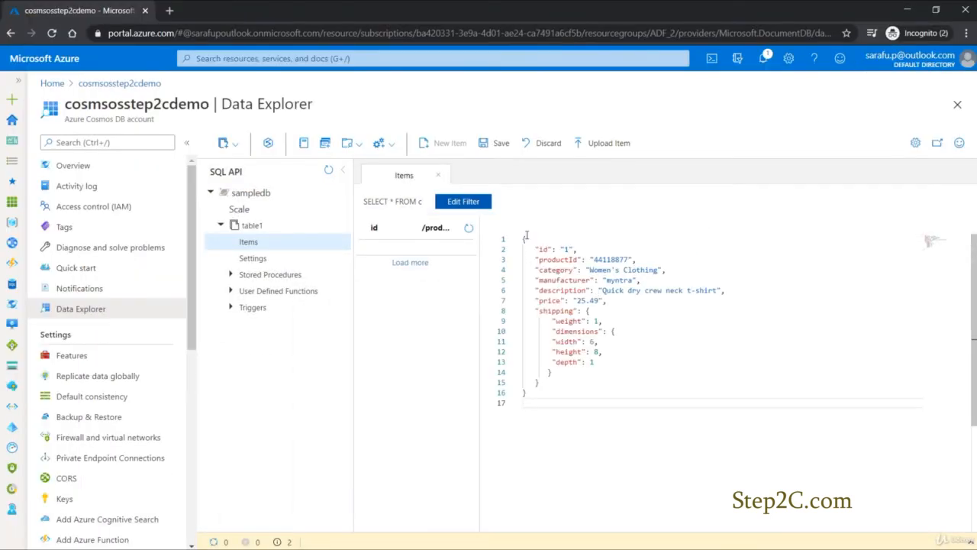
pyautogui.click(544, 248)
pyautogui.doubleClick(544, 249)
pyautogui.doubleClick(361, 172)
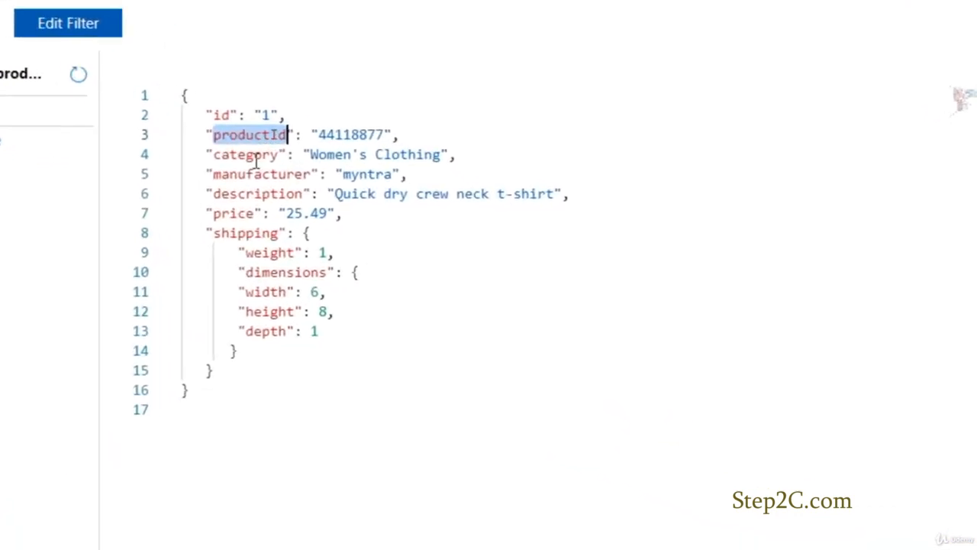
pyautogui.doubleClick(337, 187)
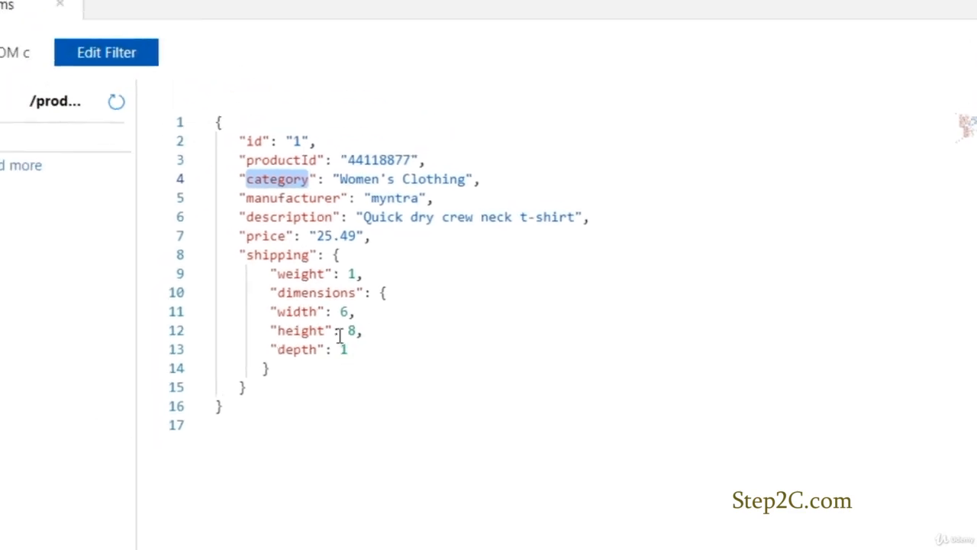
pyautogui.click(338, 336)
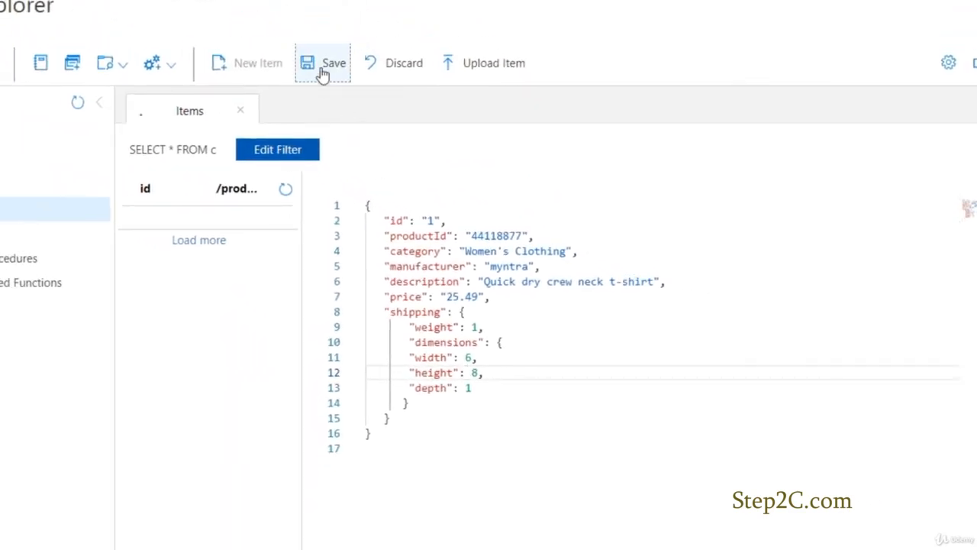
pyautogui.click(324, 69)
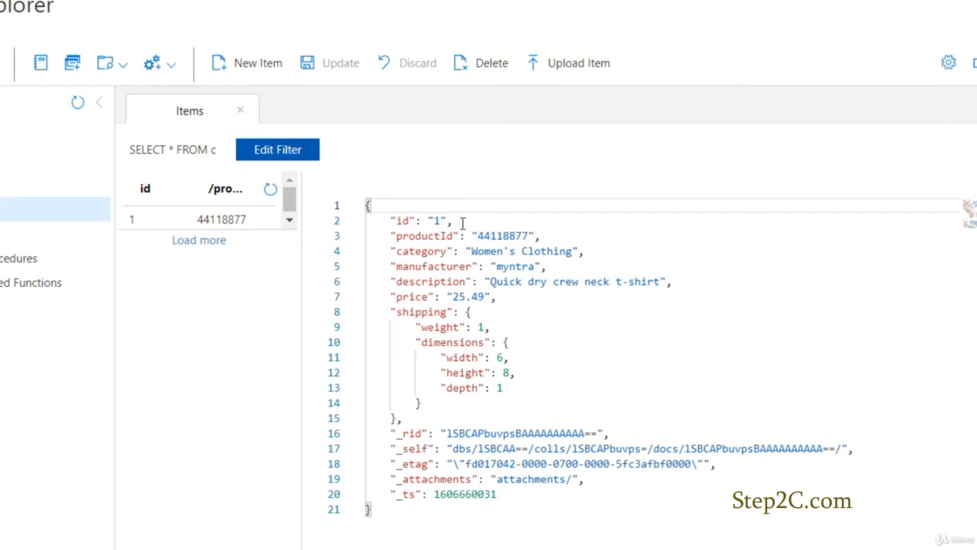
# Step: Start another new item and copy the JSON record with id "2" from the new 20 file in Notepad++
pyautogui.click(244, 64)
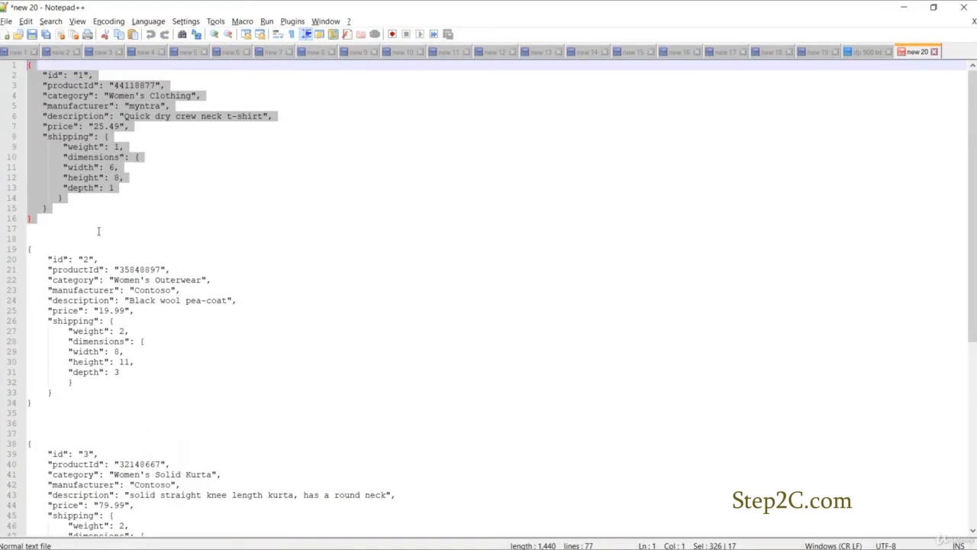
pyautogui.click(56, 233)
pyautogui.keyDown('shift'); pyautogui.click(52, 417); pyautogui.keyUp('shift')
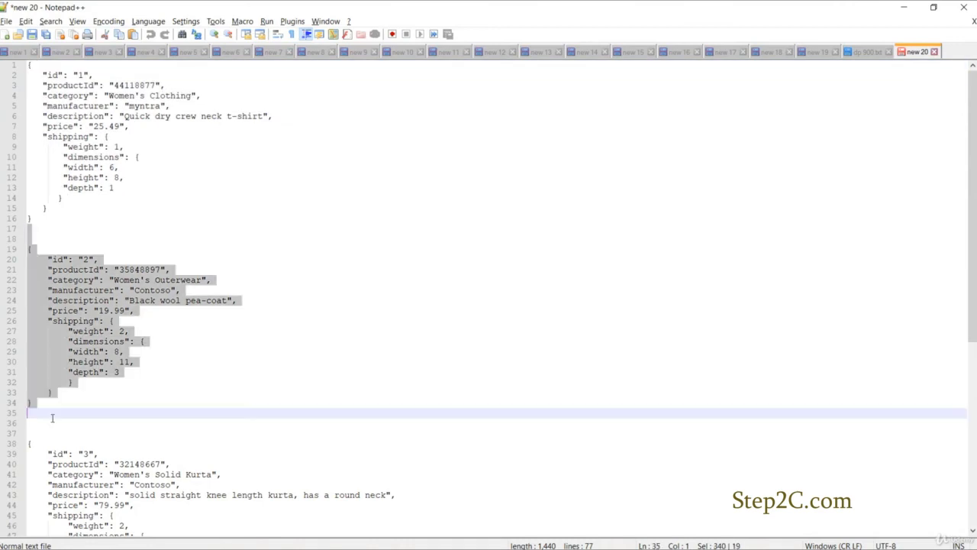
pyautogui.rightClick(64, 352)
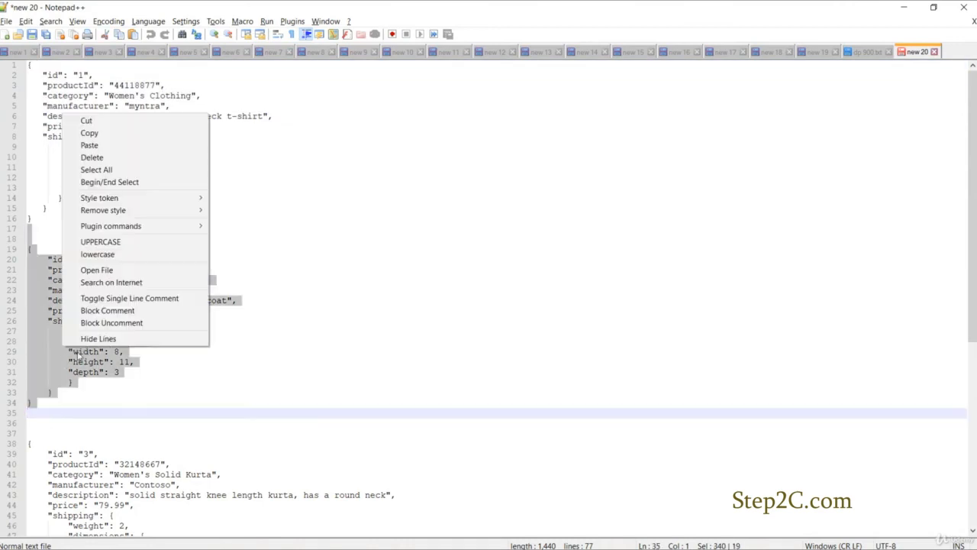
pyautogui.click(98, 136)
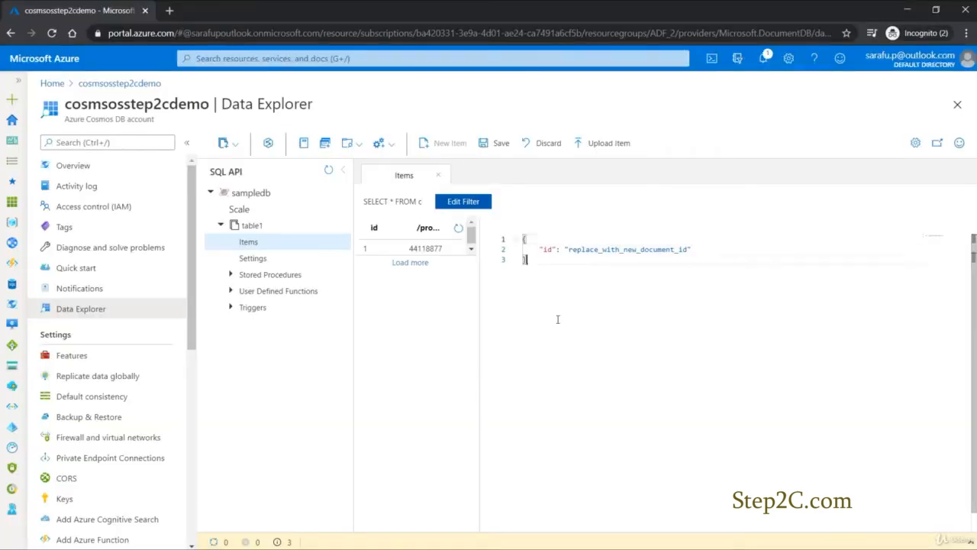
# Step: Replace the second item's template in the Azure portal with the copied women's outerwear record and save it
pyautogui.hotkey('ctrl', 'a')
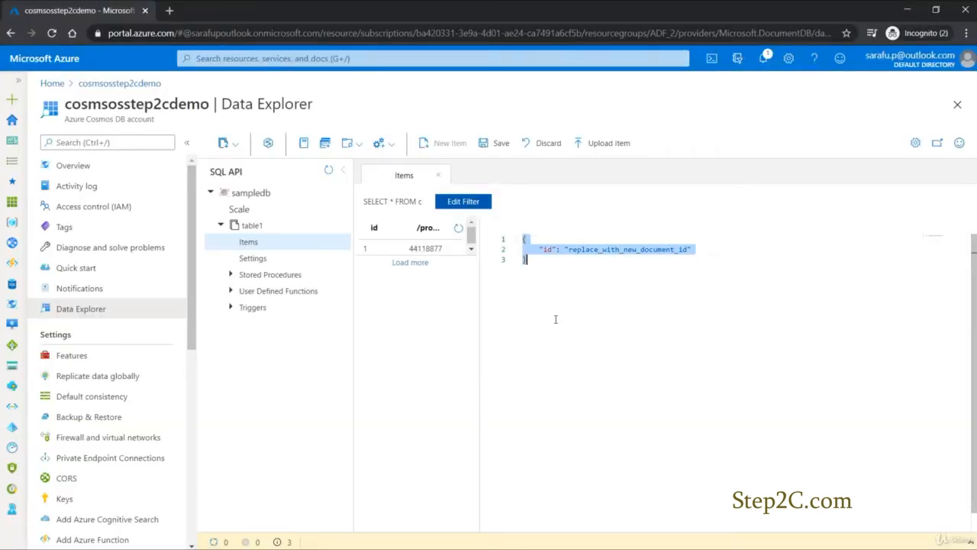
pyautogui.hotkey('ctrl', 'v')
pyautogui.click(493, 144)
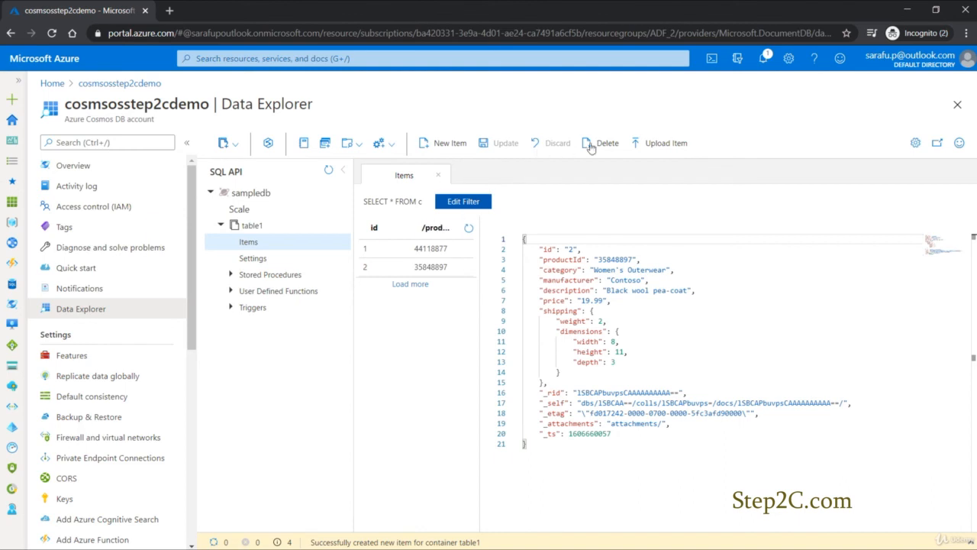
# Step: Start a third new item in table1 and copy the JSON record with id "3" from the new 20 file in Notepad++
pyautogui.click(460, 144)
pyautogui.hotkey('alt', 'Tab')
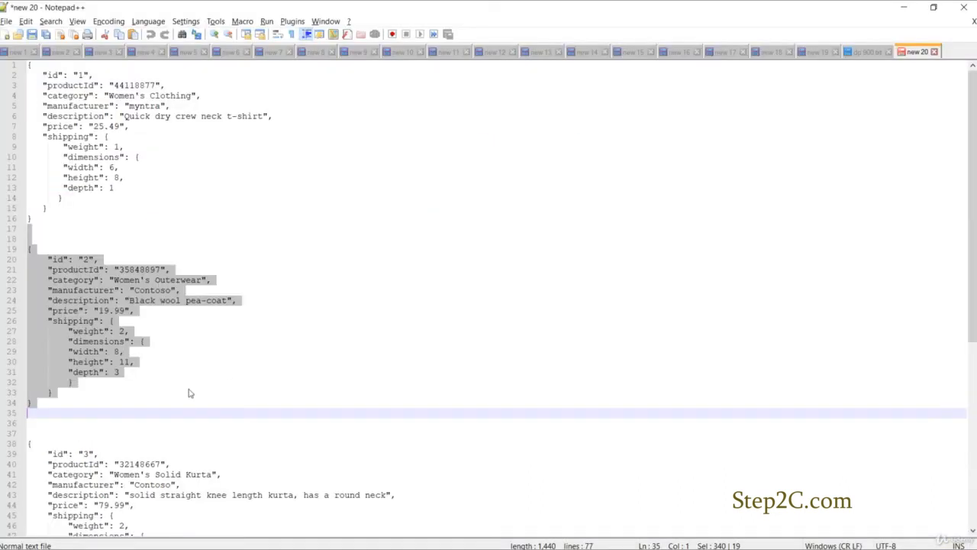
pyautogui.click(76, 424)
pyautogui.scroll(-5, 77, 424)
pyautogui.keyDown('shift'); pyautogui.click(65, 452); pyautogui.keyUp('shift')
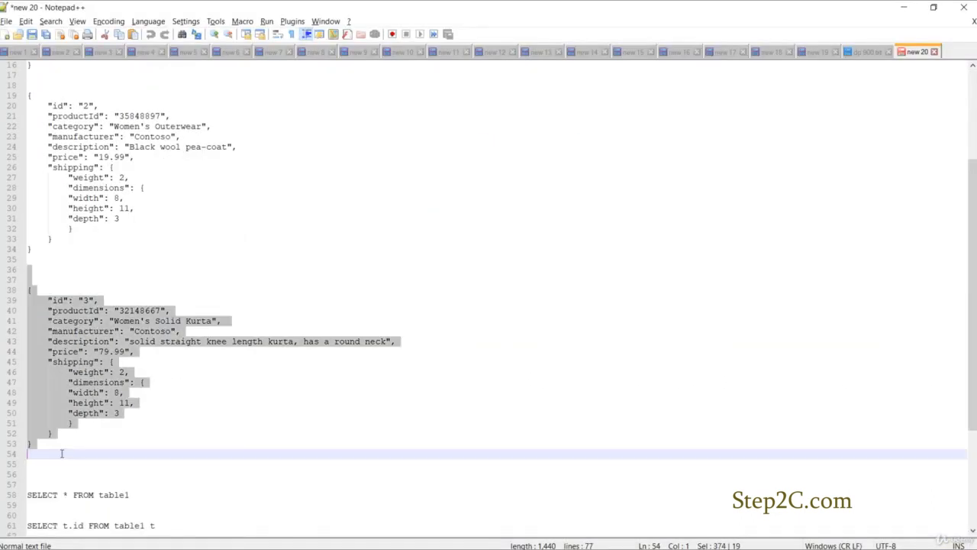
pyautogui.rightClick(57, 115)
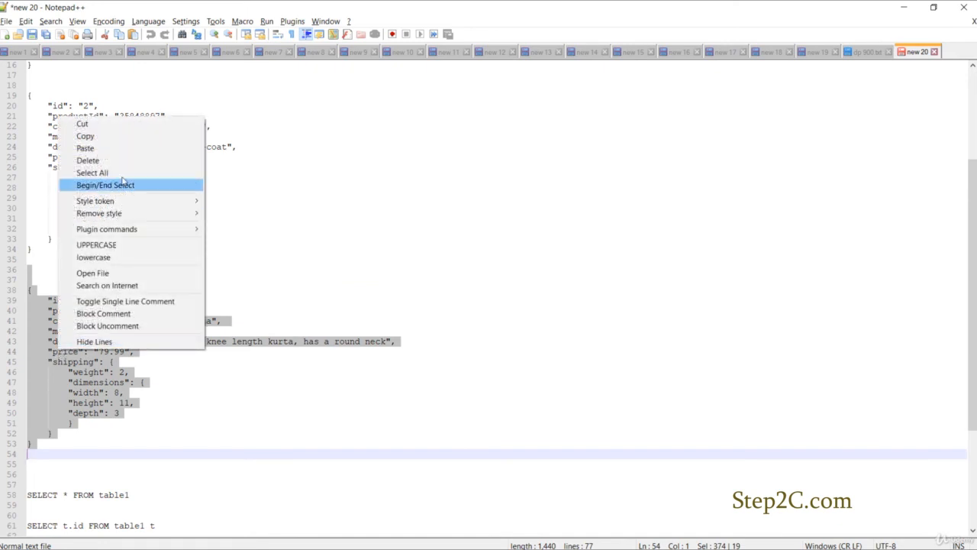
pyautogui.click(106, 137)
# Step: Replace the third item's template in the Azure portal with the copied women's solid kurta record, remove the leading blank lines and save it
pyautogui.hotkey('alt', 'Tab')
pyautogui.hotkey('ctrl', 'a')
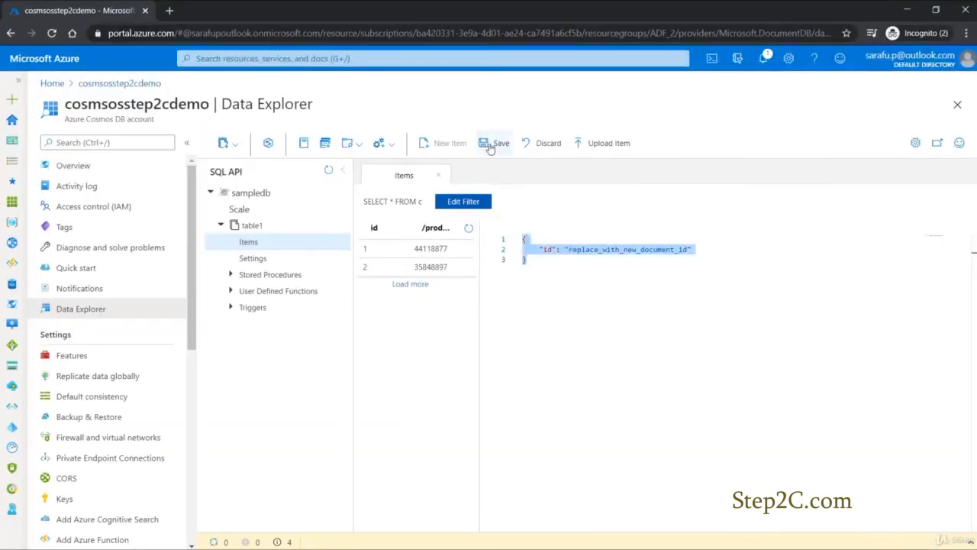
pyautogui.hotkey('ctrl', 'v')
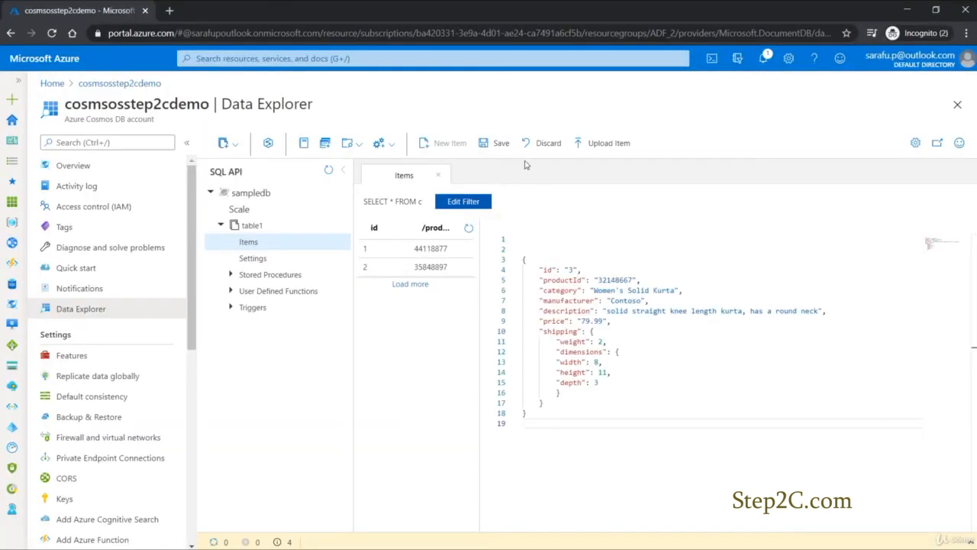
pyautogui.click(539, 237)
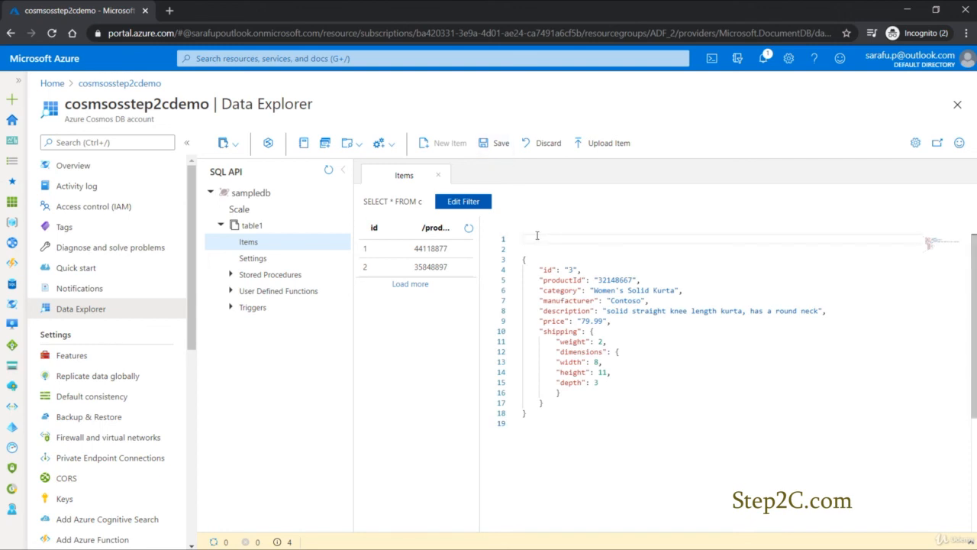
pyautogui.press('Delete')
pyautogui.press('Delete')
pyautogui.click(500, 145)
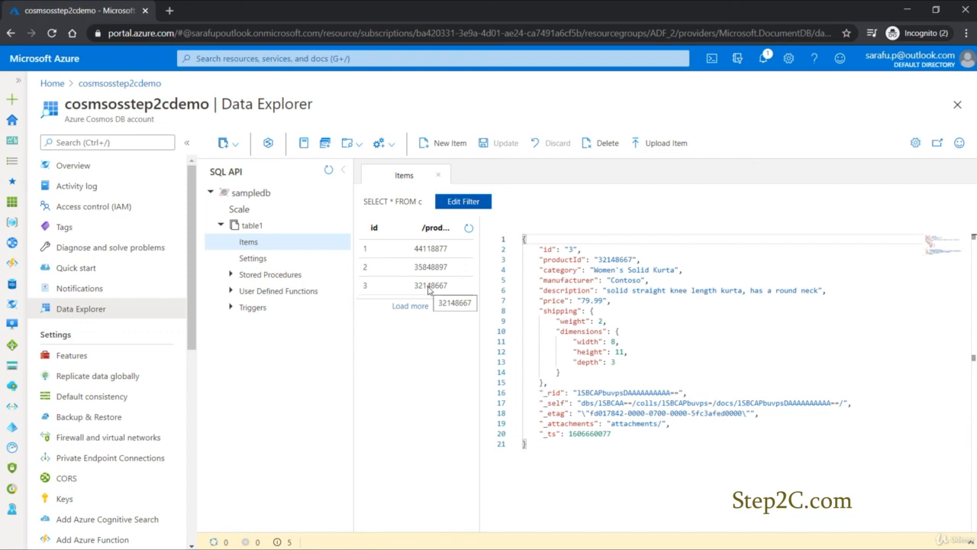
# Step: Open a new SQL query on table1, enlarge the query editor, run SELECT * FROM c and review the returned items
pyautogui.click(325, 146)
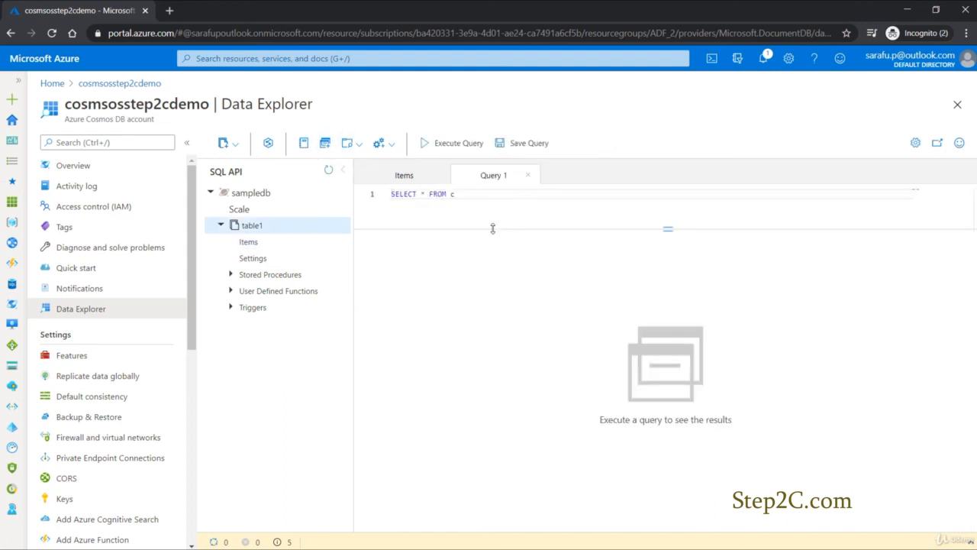
pyautogui.moveTo(668, 228); pyautogui.dragTo(629, 267)
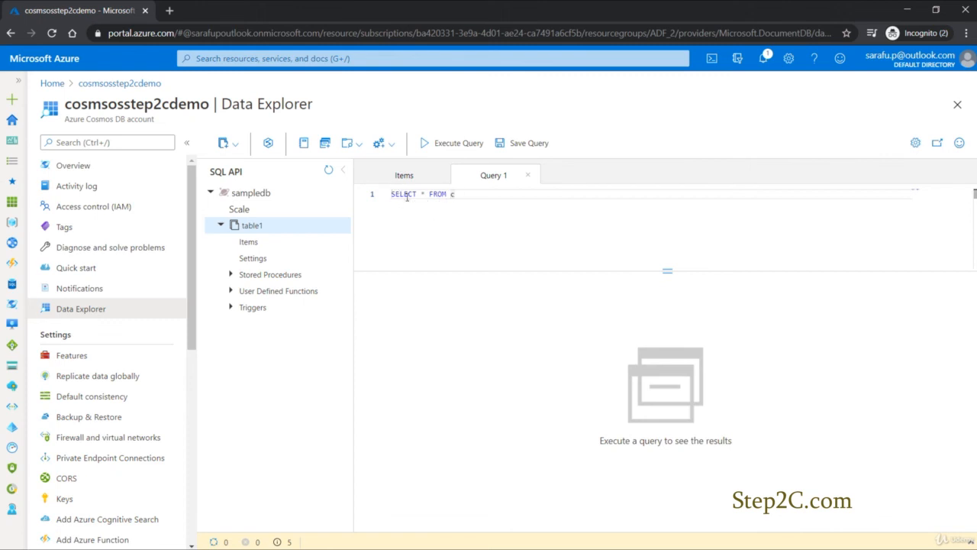
pyautogui.click(406, 195)
pyautogui.click(428, 194)
pyautogui.click(445, 151)
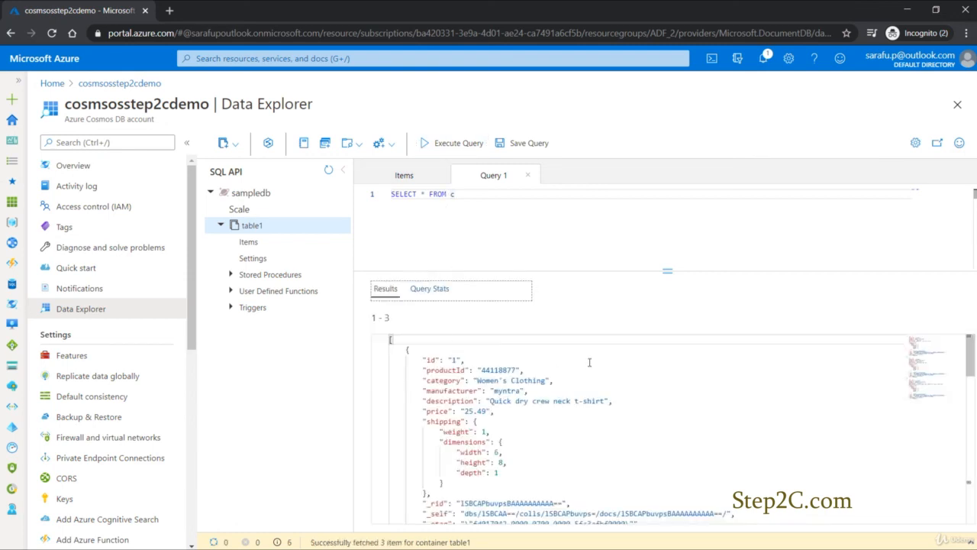
pyautogui.scroll(-5, 589, 362)
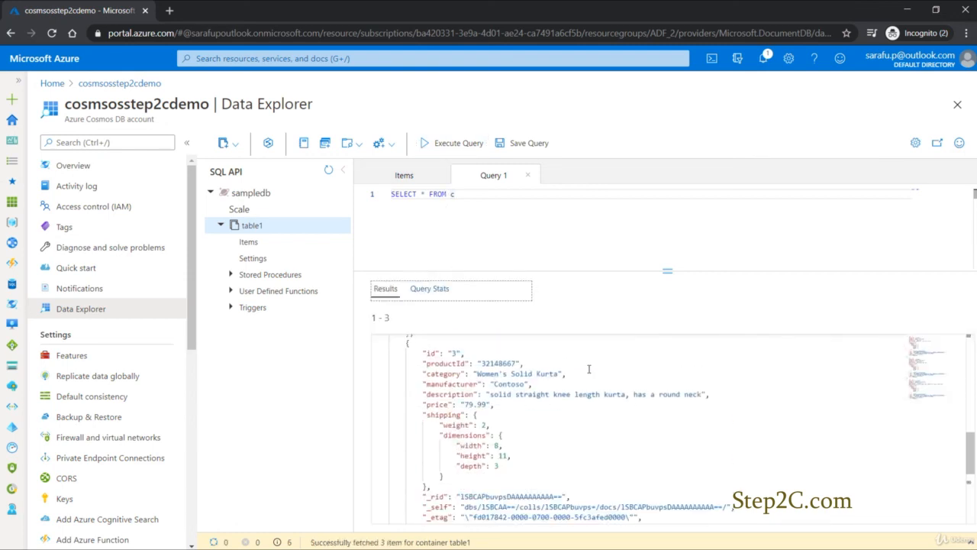
pyautogui.scroll(-10, 582, 371)
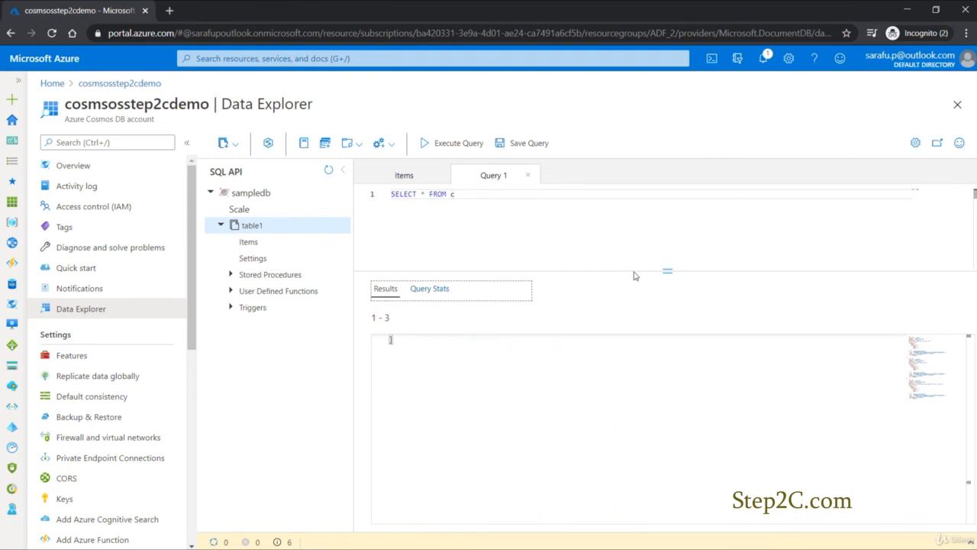
pyautogui.scroll(15, 589, 426)
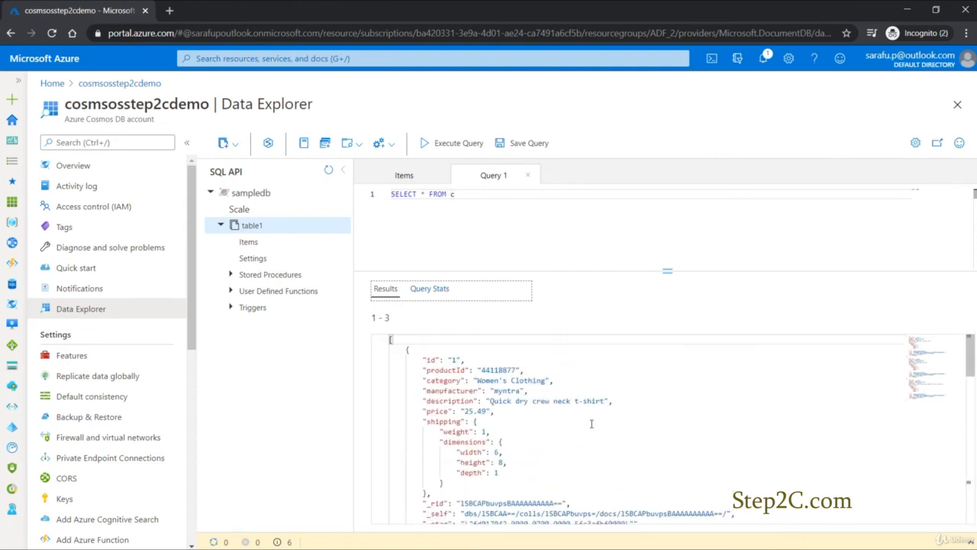
pyautogui.scroll(-3, 591, 423)
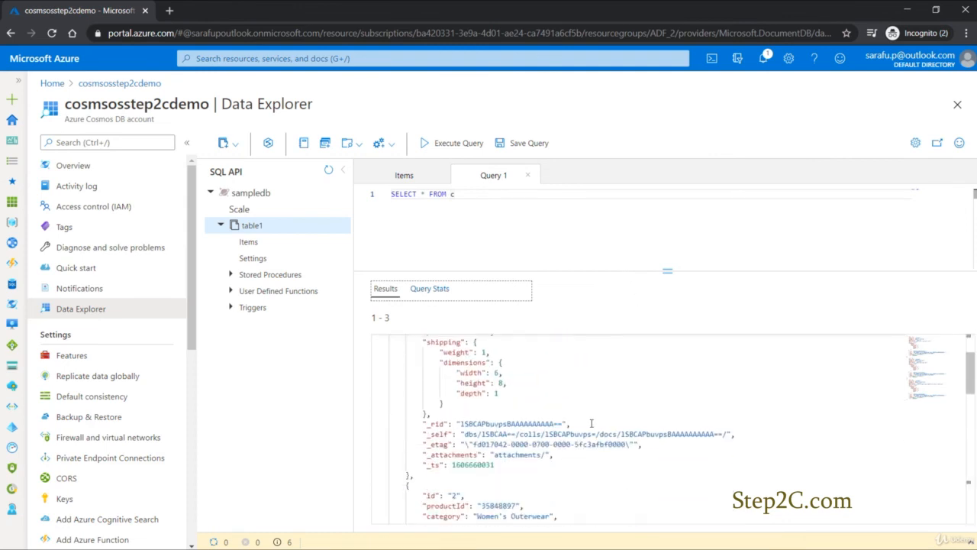